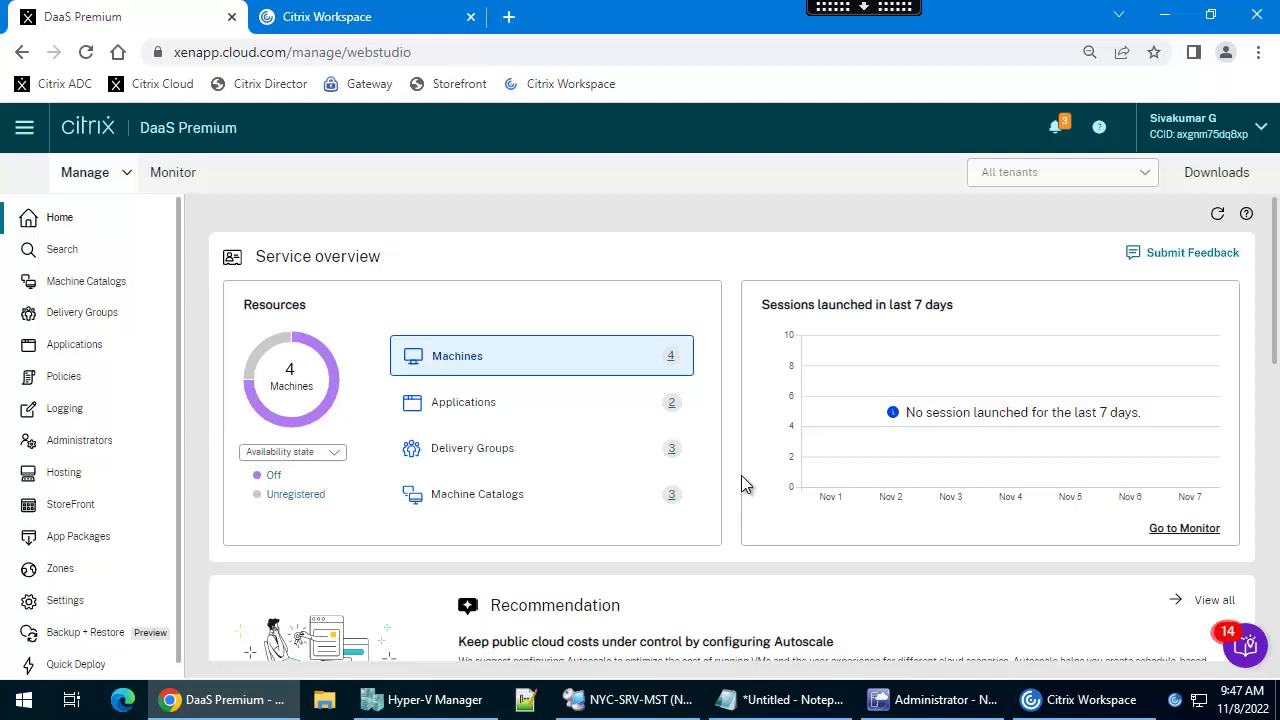
Step: Show the NYC-CAT-ServerOS catalog's details on the Machine Catalogs page
click(80, 287)
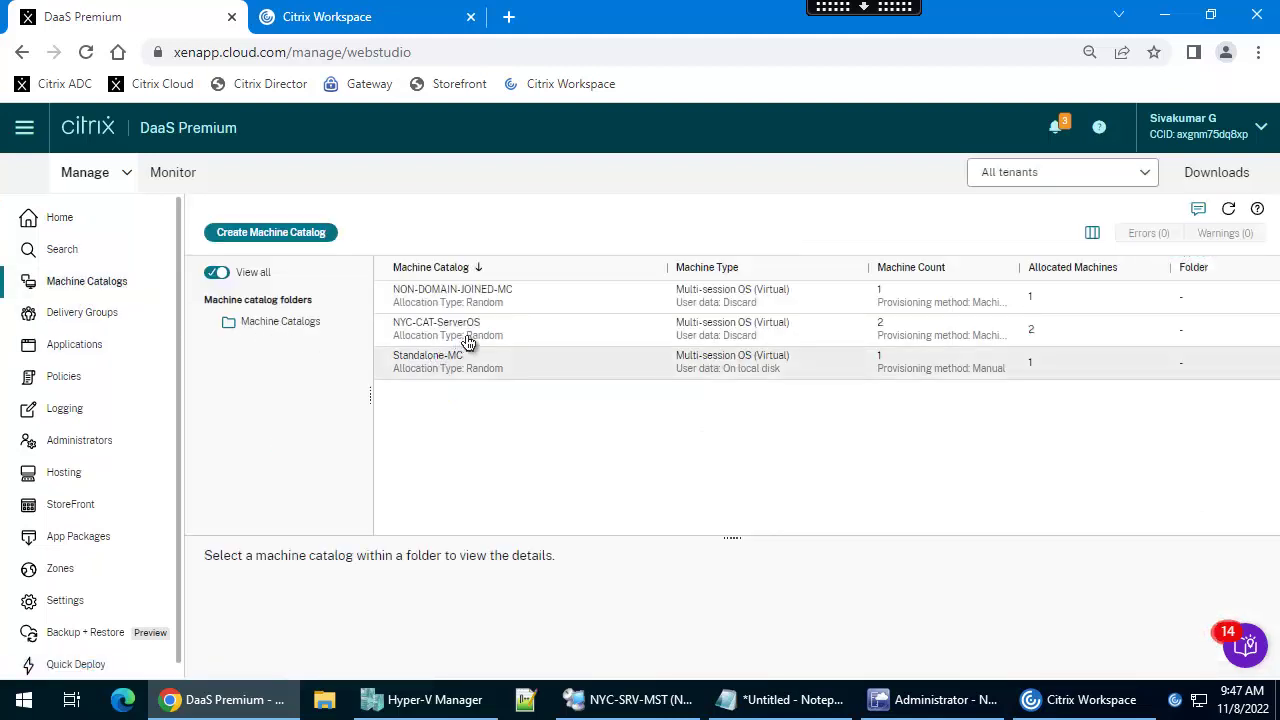
click(485, 330)
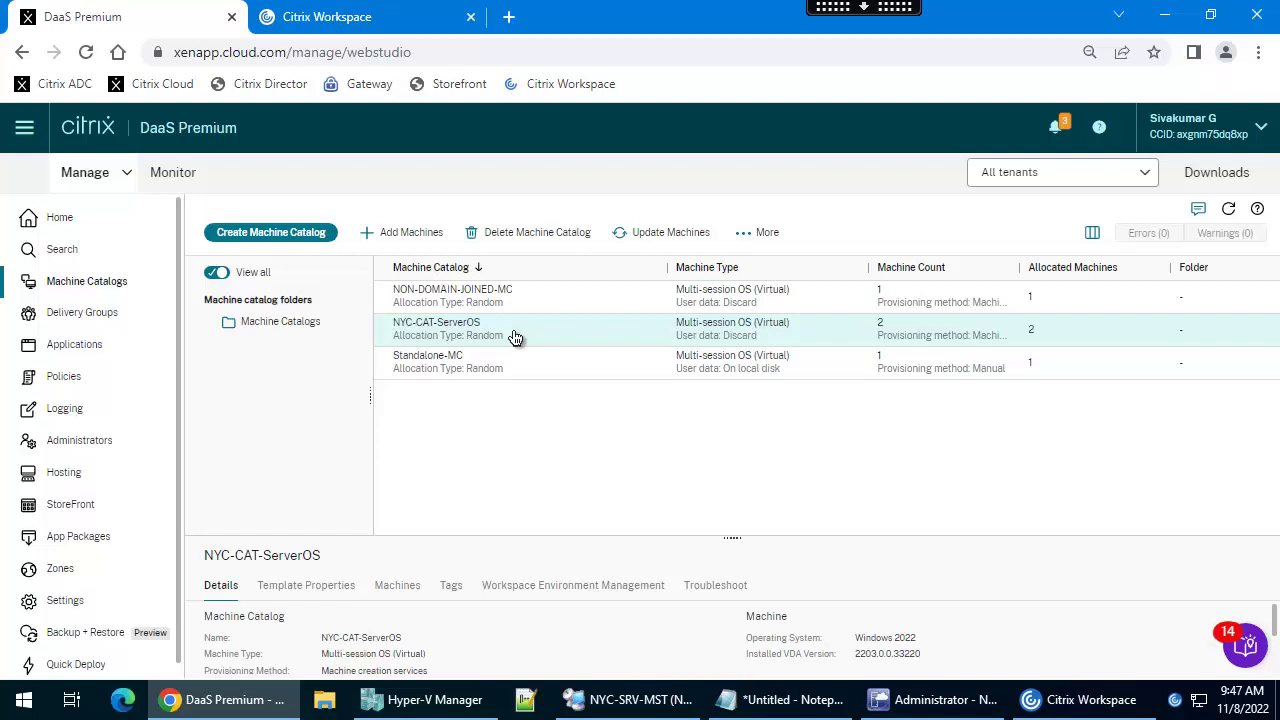
Step: Choose Clone from the NYC-CAT-ServerOS catalog's context menu
right_click(513, 337)
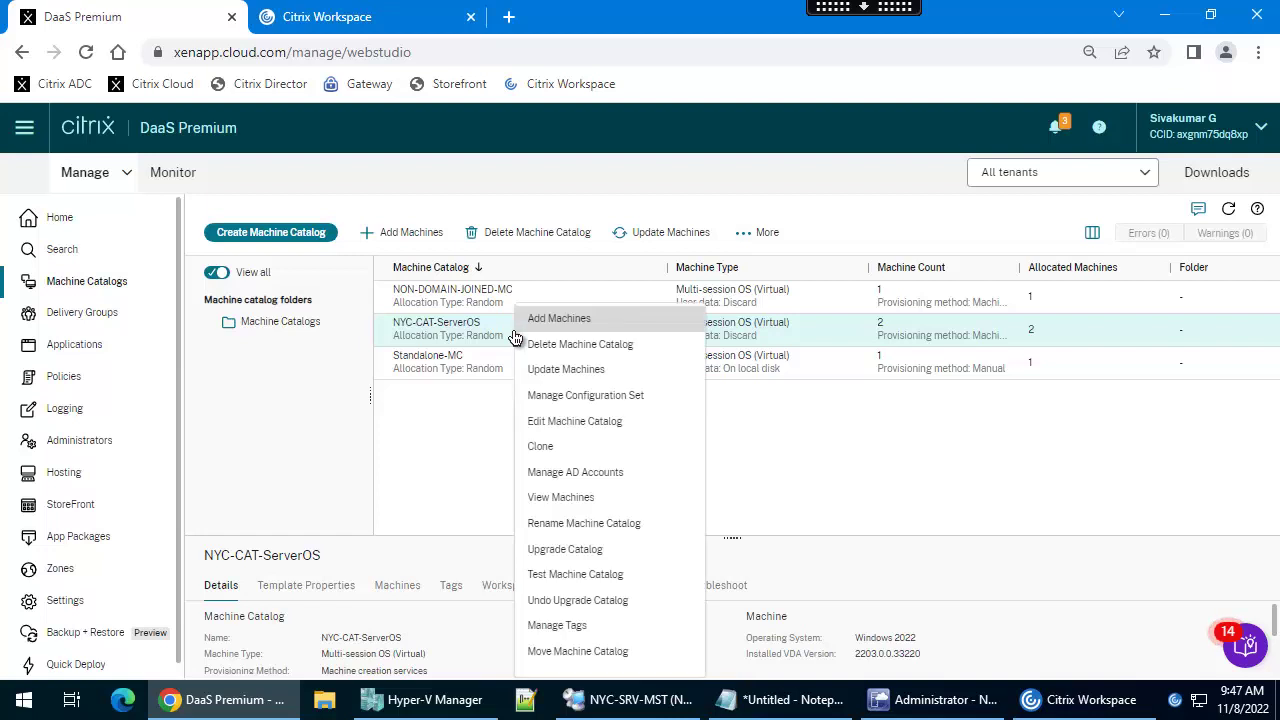
click(537, 450)
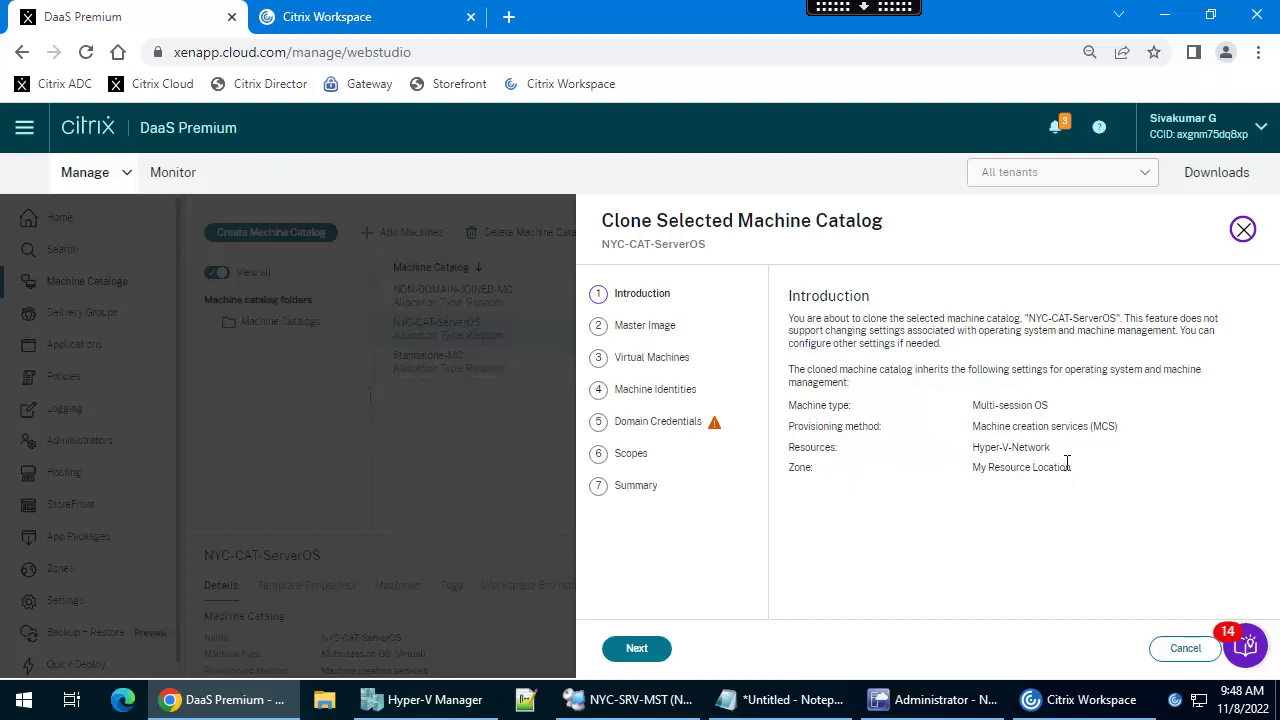
Step: Keep the master image and accept 1 VM at 2048 MB for the clone
click(637, 652)
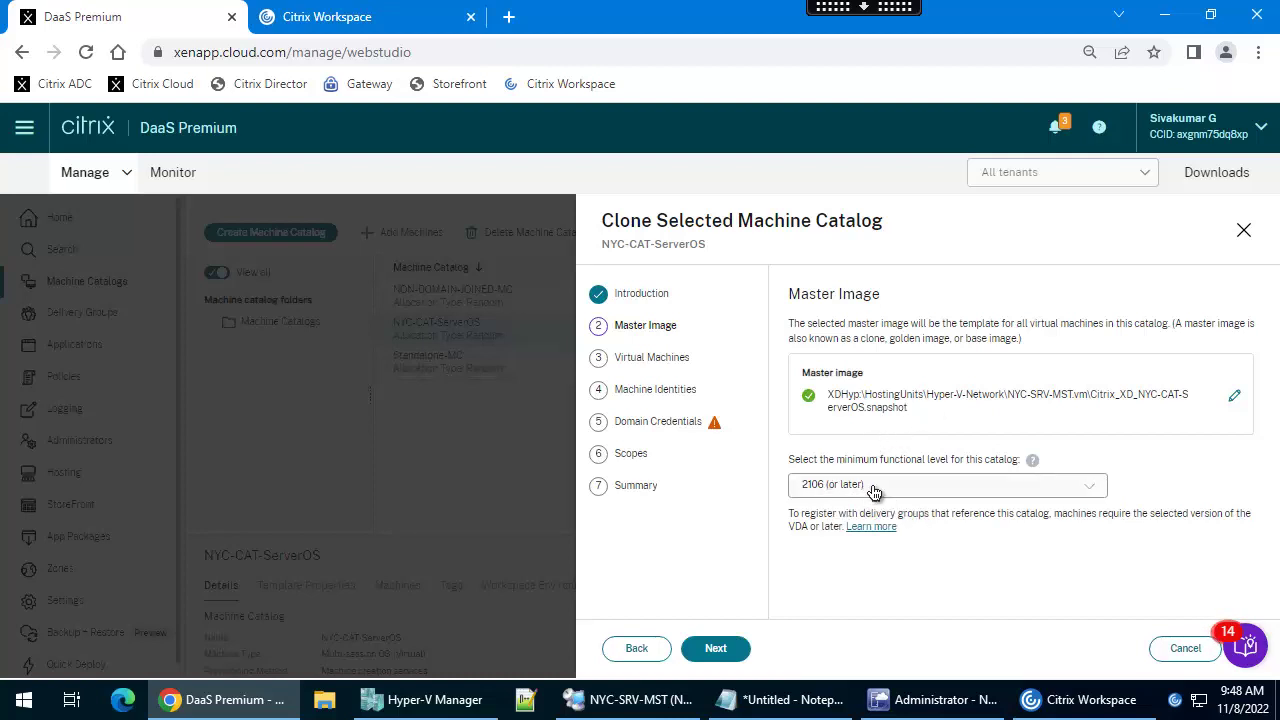
click(726, 652)
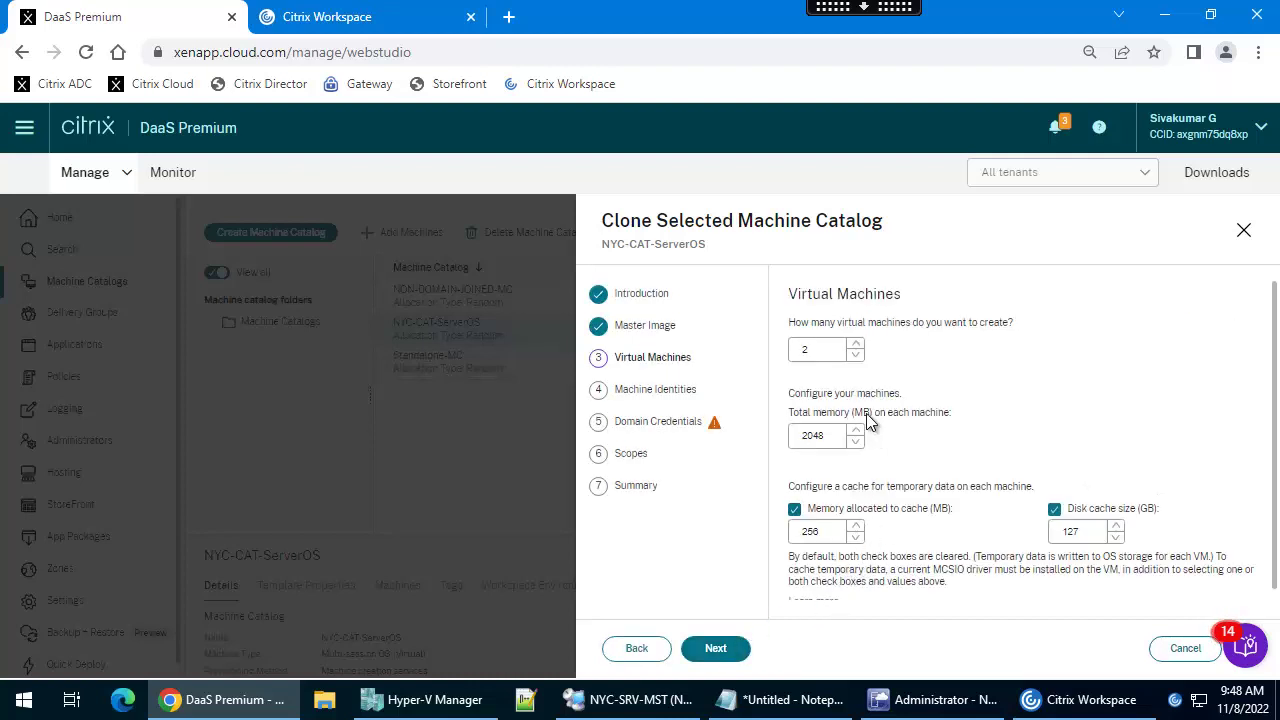
click(820, 347)
click(720, 650)
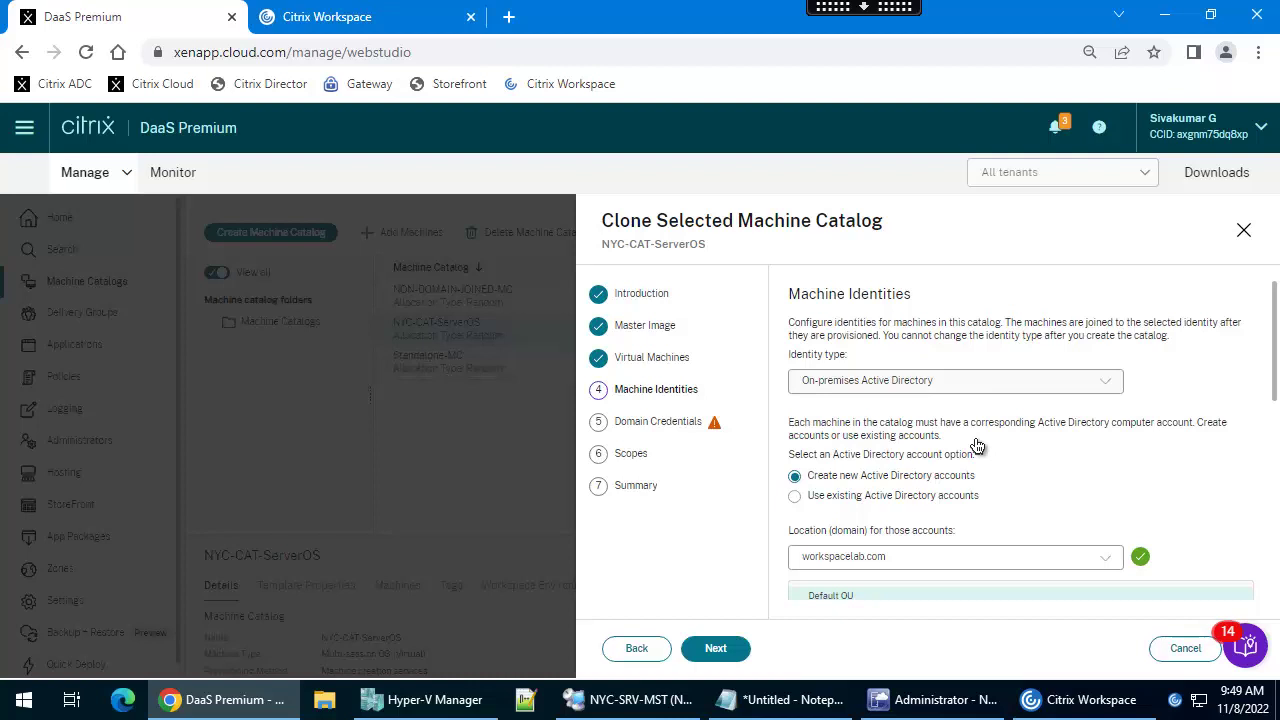
Step: Place the clone's machine accounts in the Citrix > New York > VDA > Servers_CitrixCloudSite OU
scroll(979, 464, down, 1)
scroll(971, 474, down, 3)
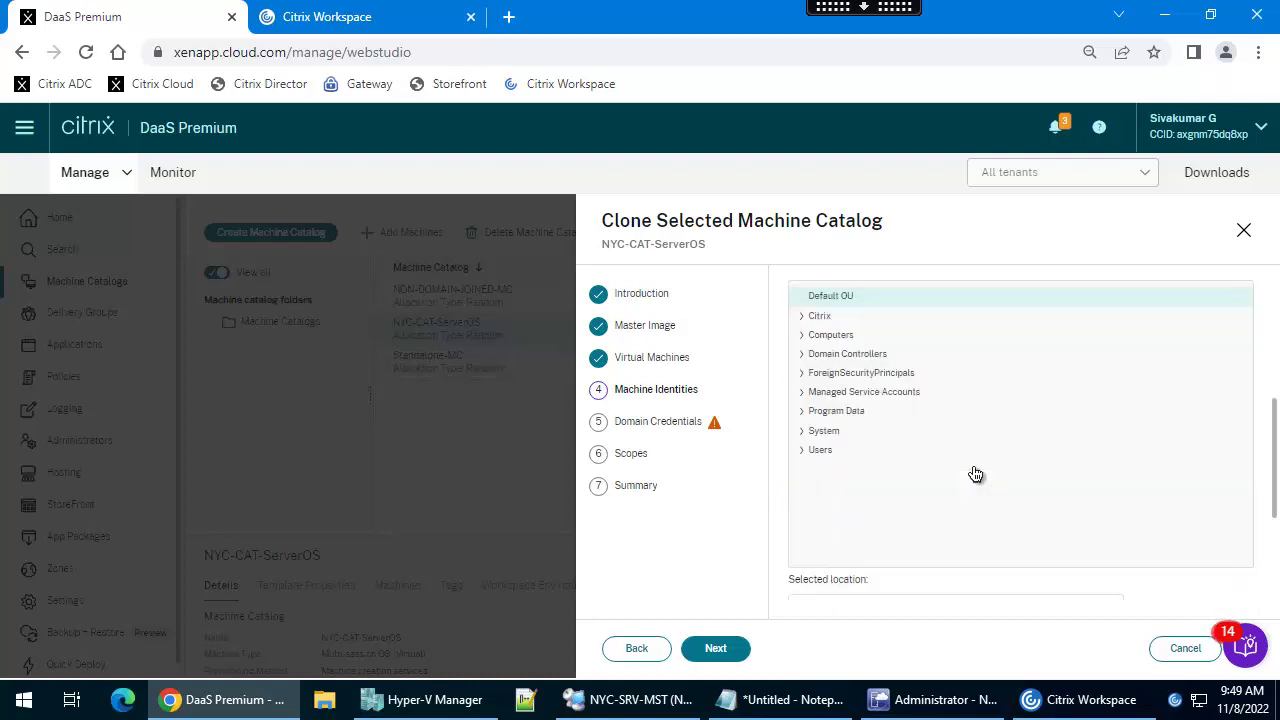
scroll(883, 412, down, 1)
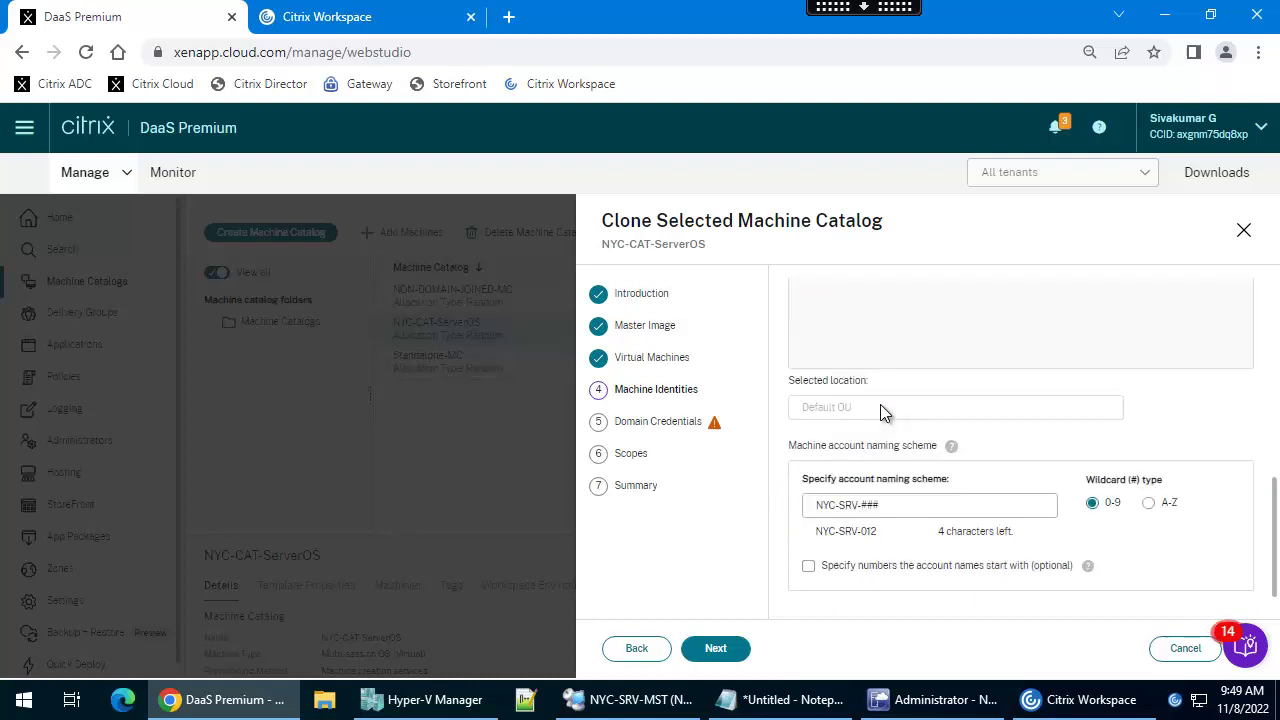
scroll(890, 415, up, 2)
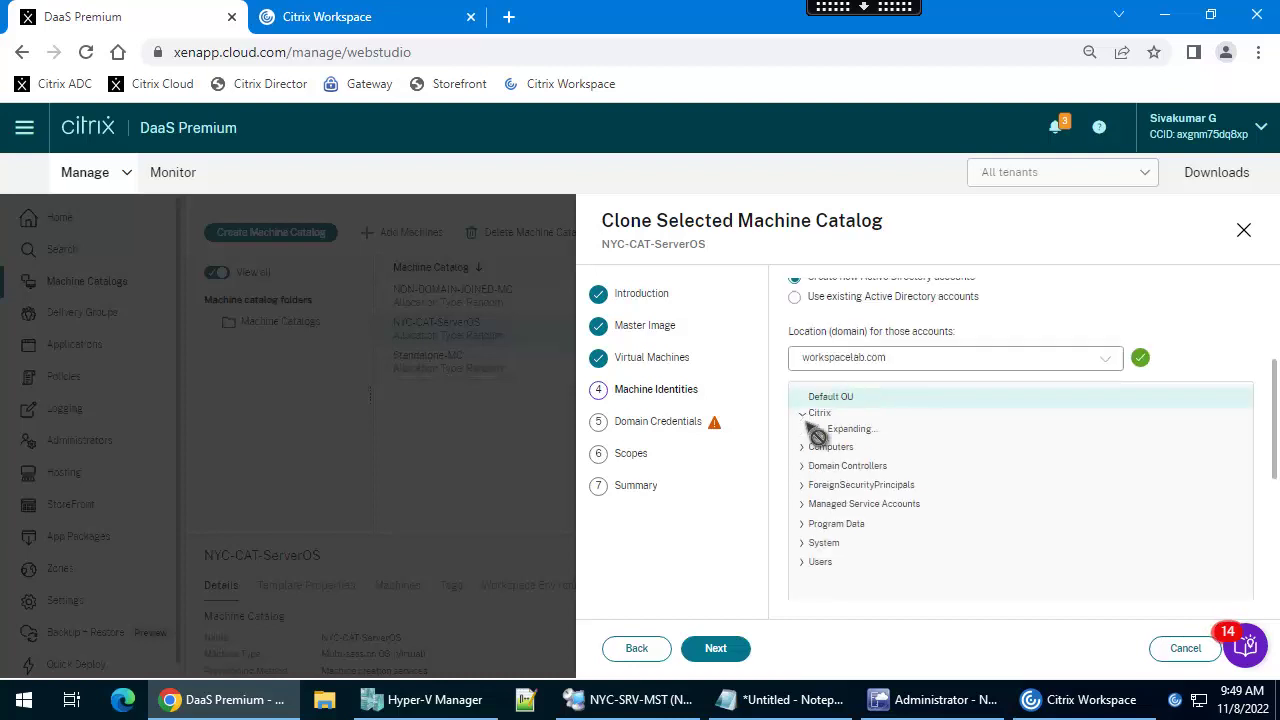
click(820, 420)
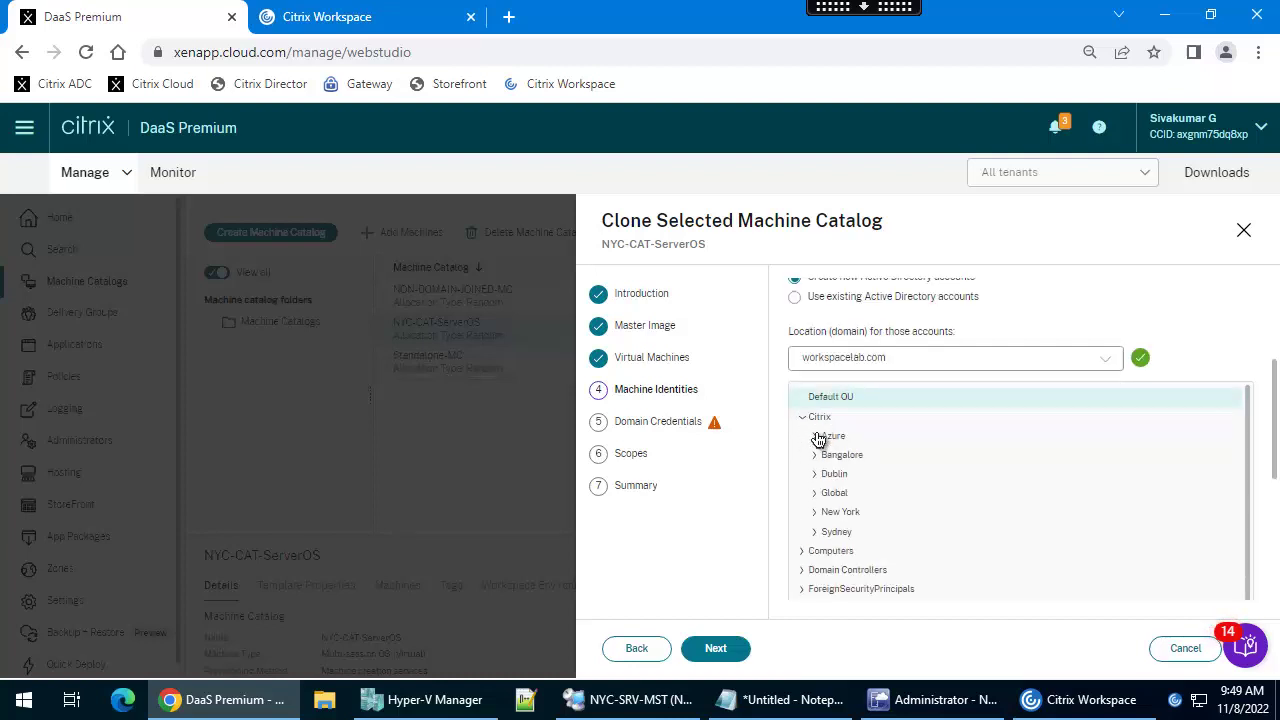
click(815, 511)
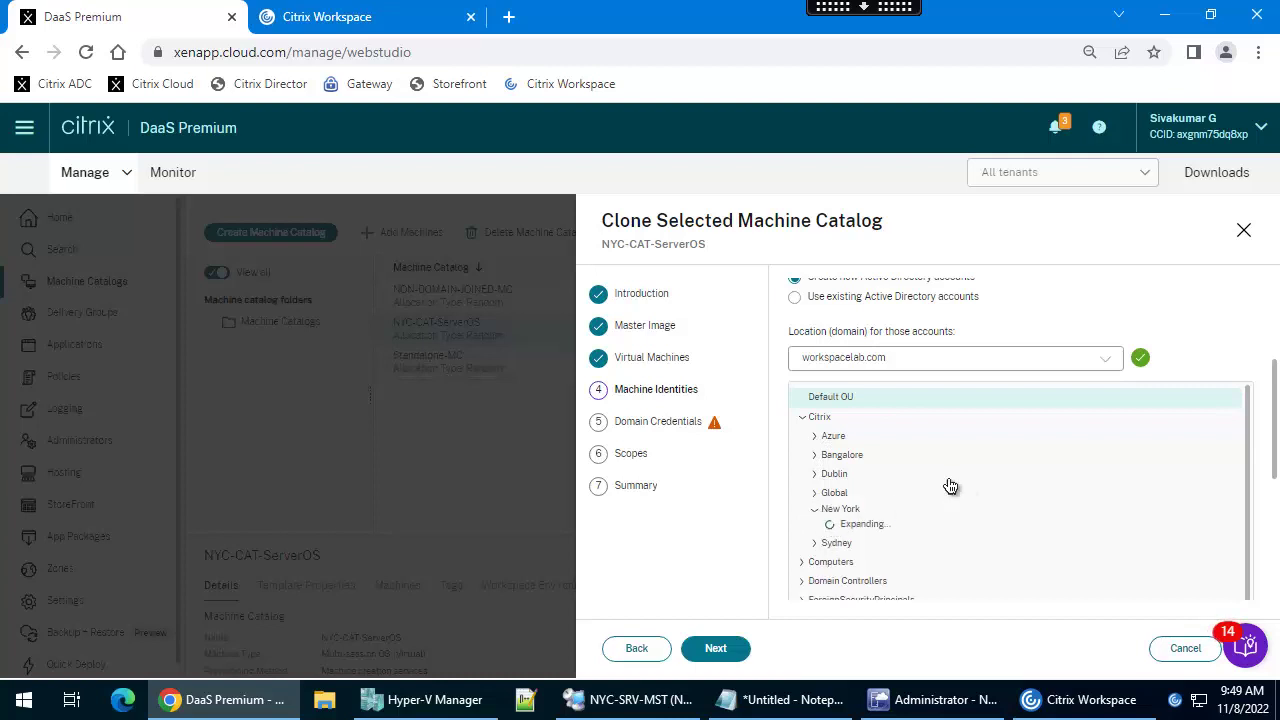
scroll(950, 486, down, 3)
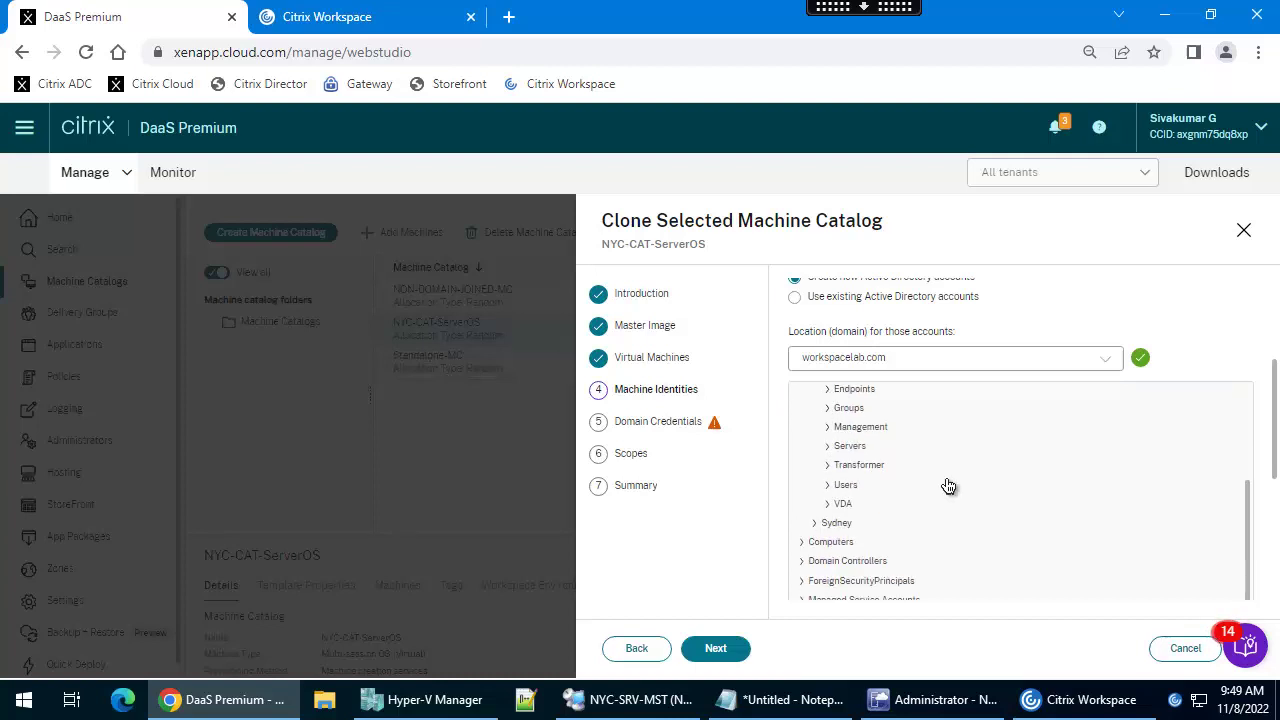
click(828, 506)
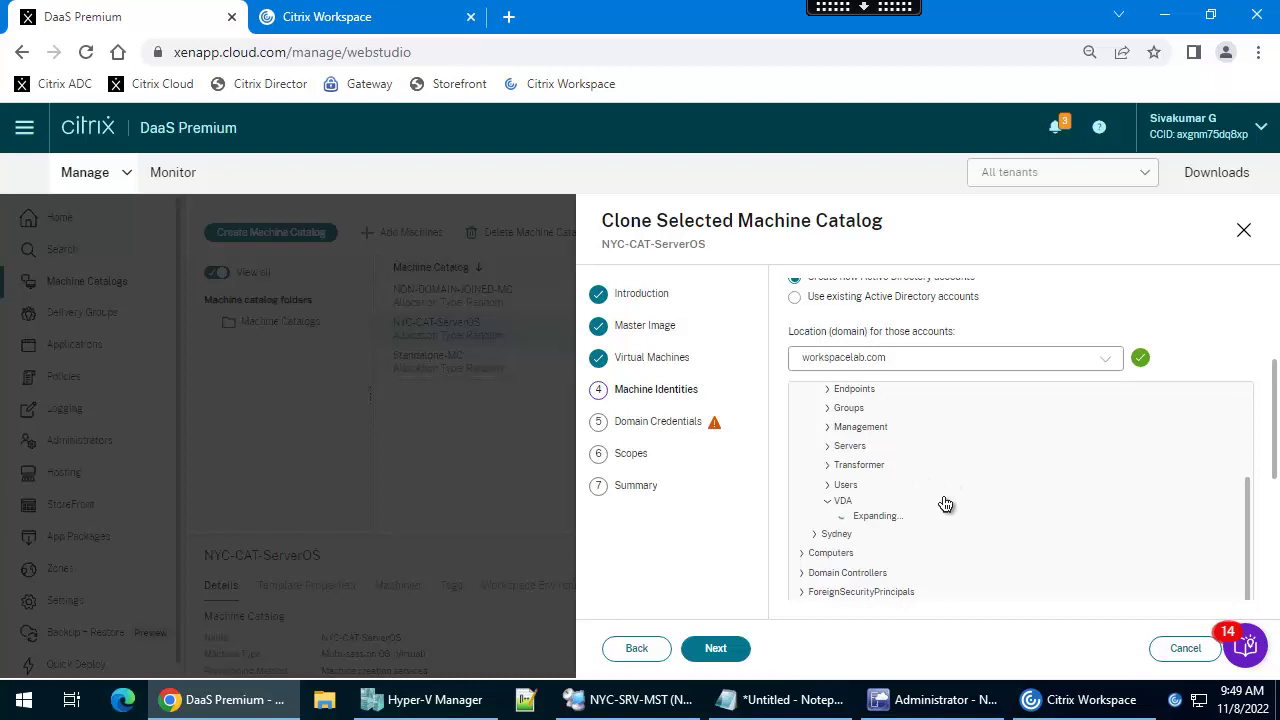
scroll(958, 500, down, 2)
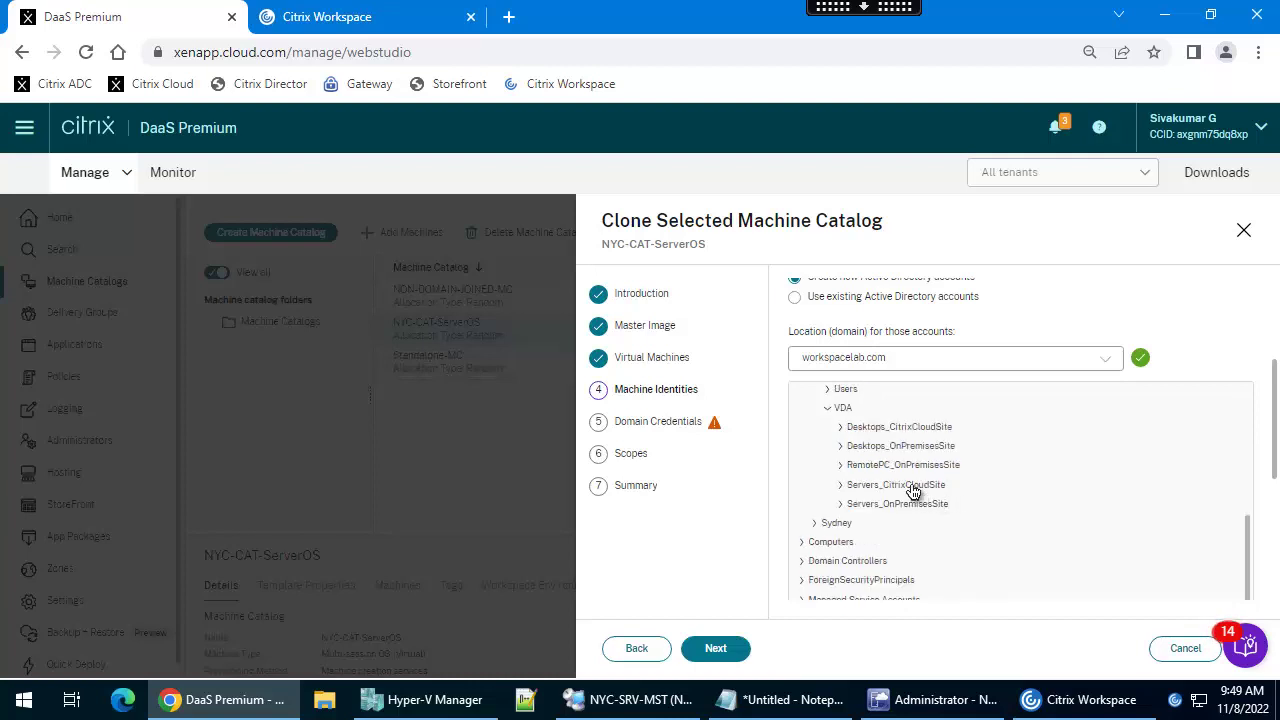
click(910, 490)
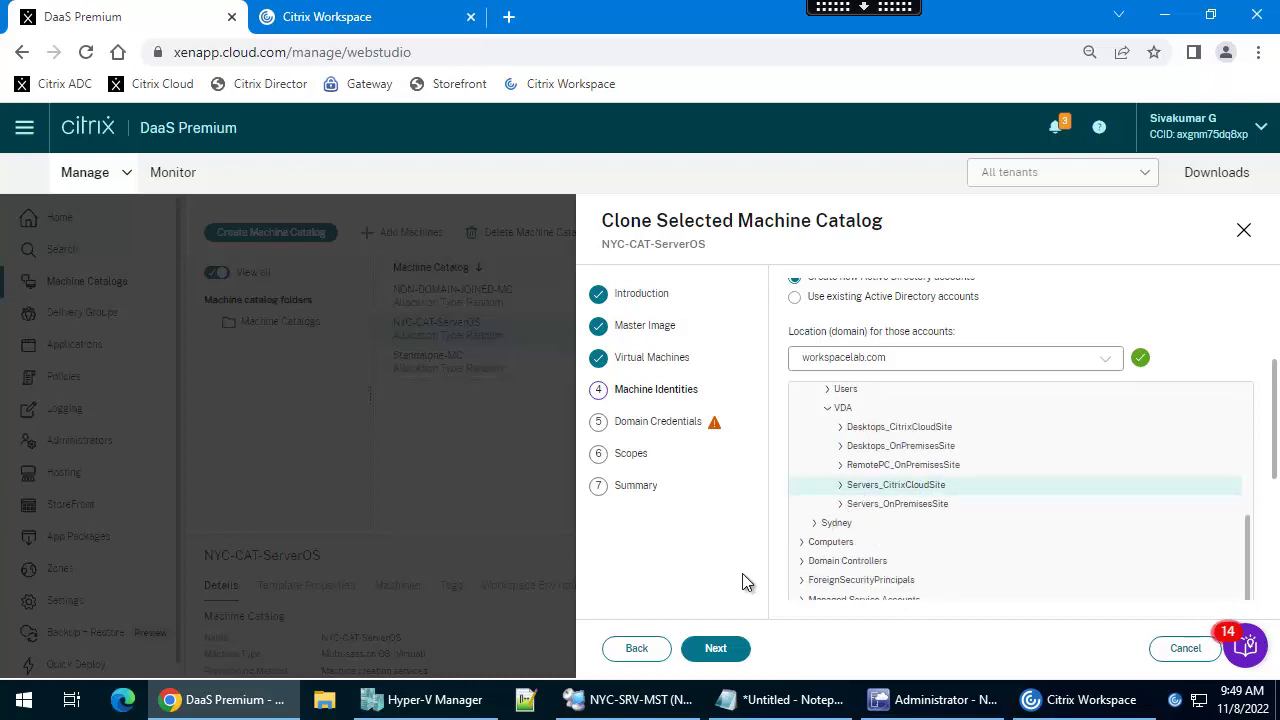
click(715, 648)
scroll(1063, 540, down, 3)
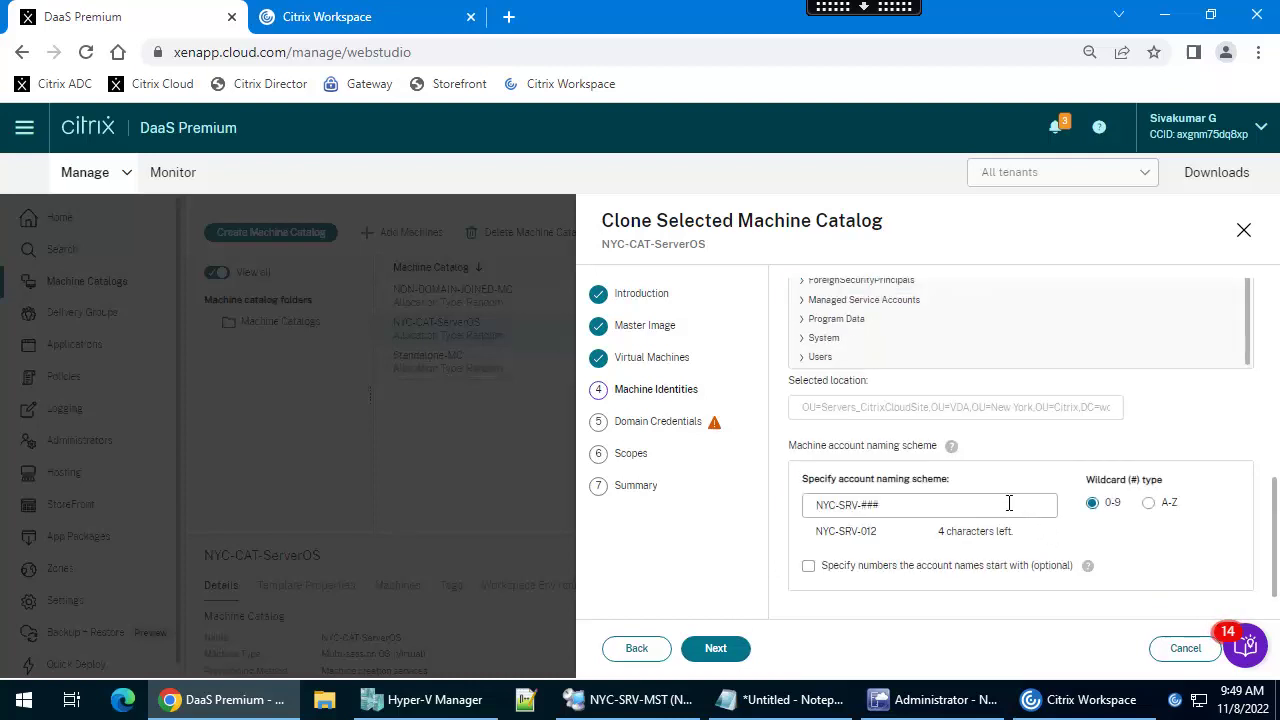
Step: Enter the workspacelab domain administrator user name and password as the domain credentials
click(713, 649)
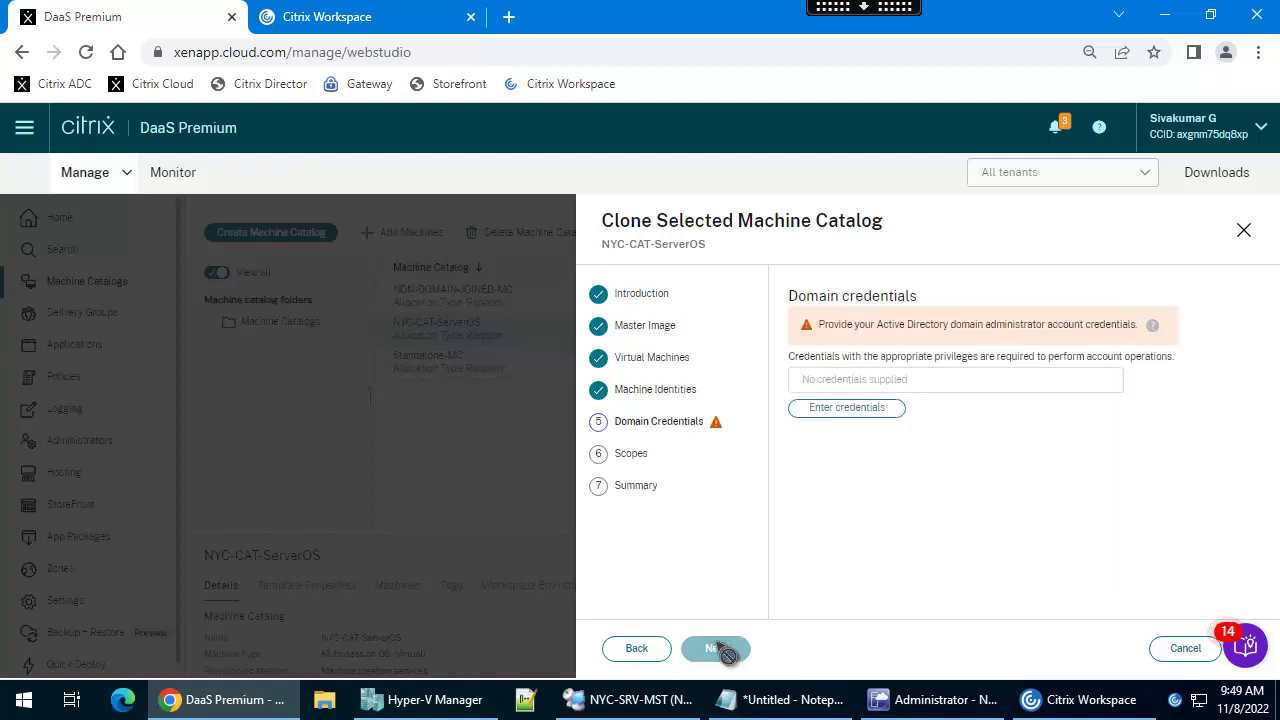
click(847, 408)
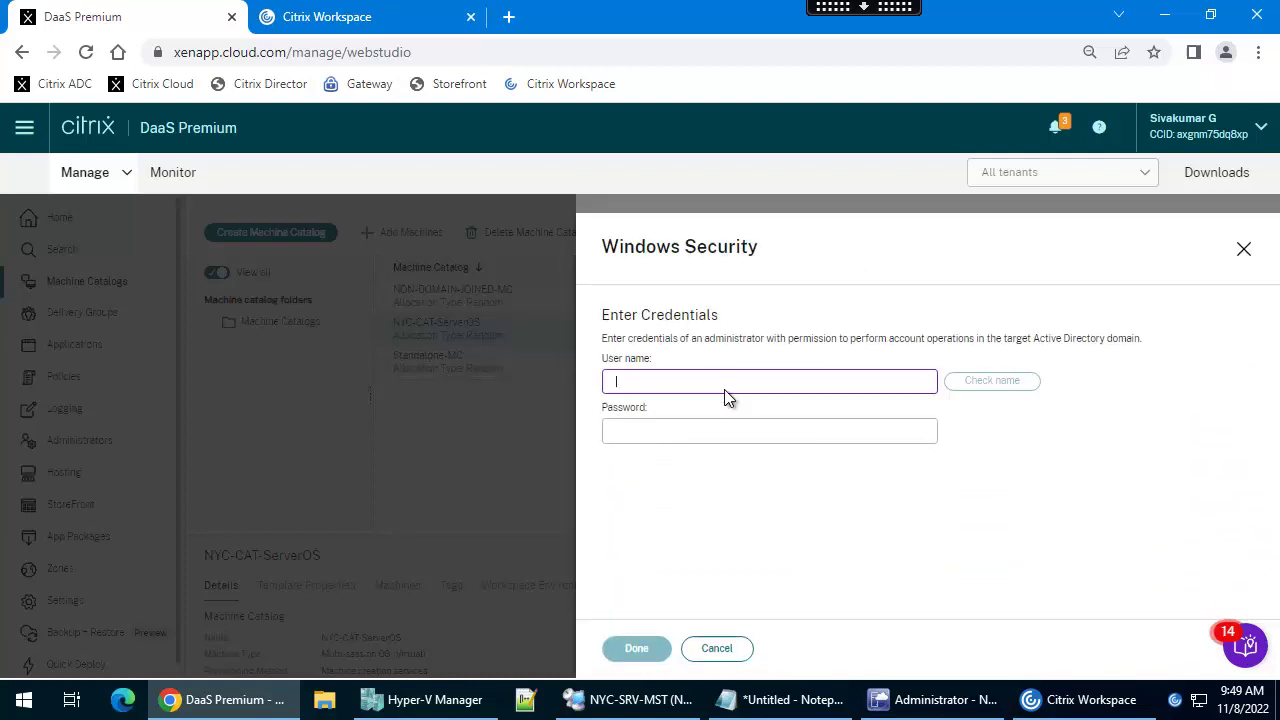
click(670, 384)
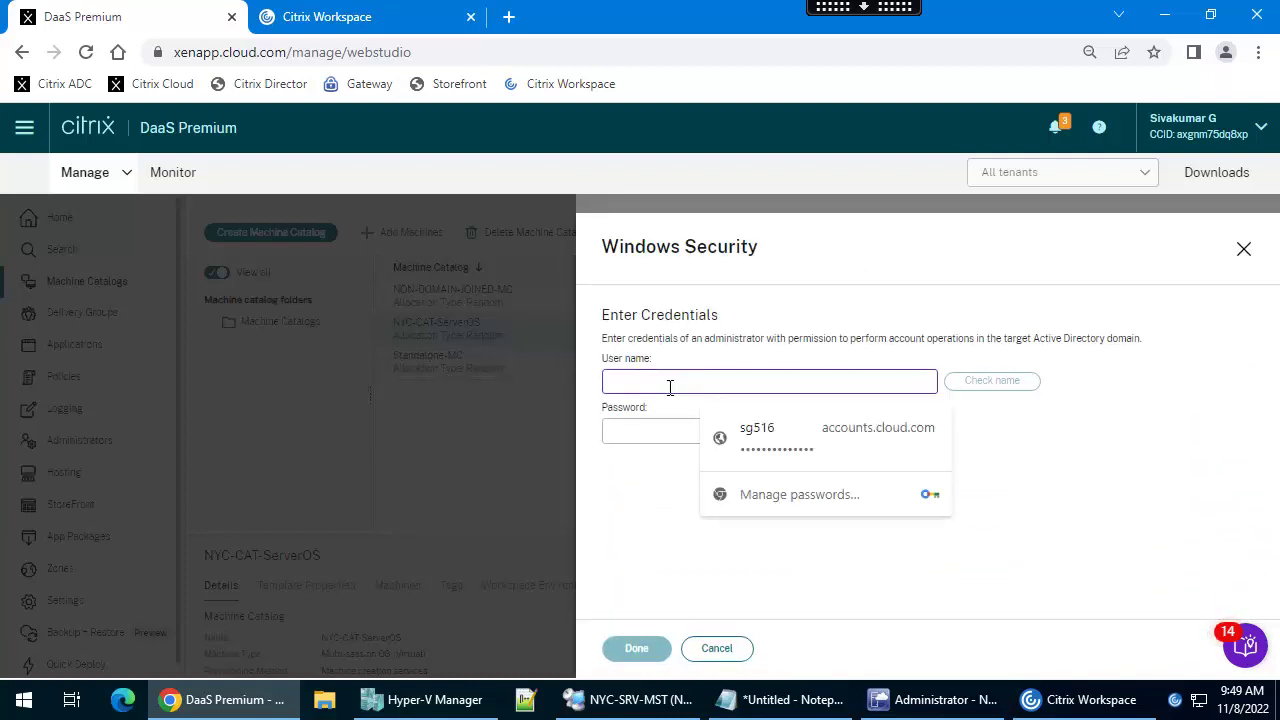
text(c)
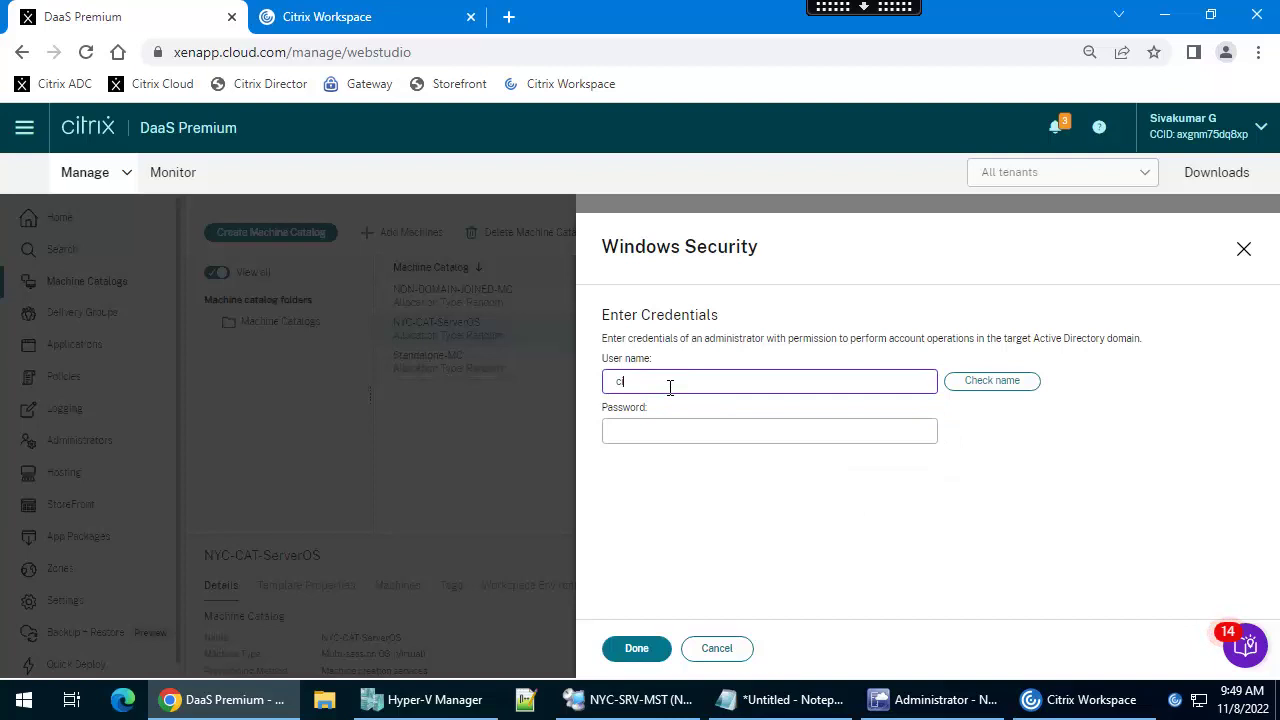
key(BackSpace)
text(works[ac)
key(BackSpace)
key(BackSpace)
key(BackSpace)
text(pacelab\administrator)
key(Tab)
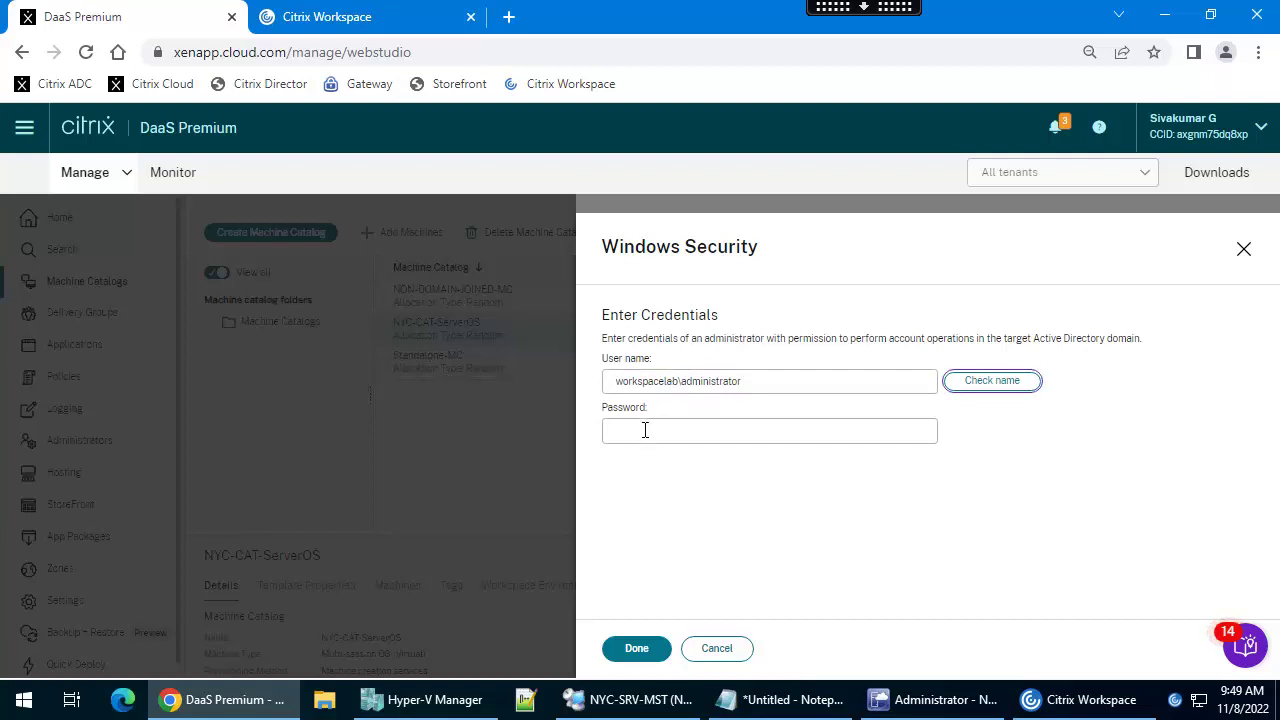
click(645, 430)
text(•)
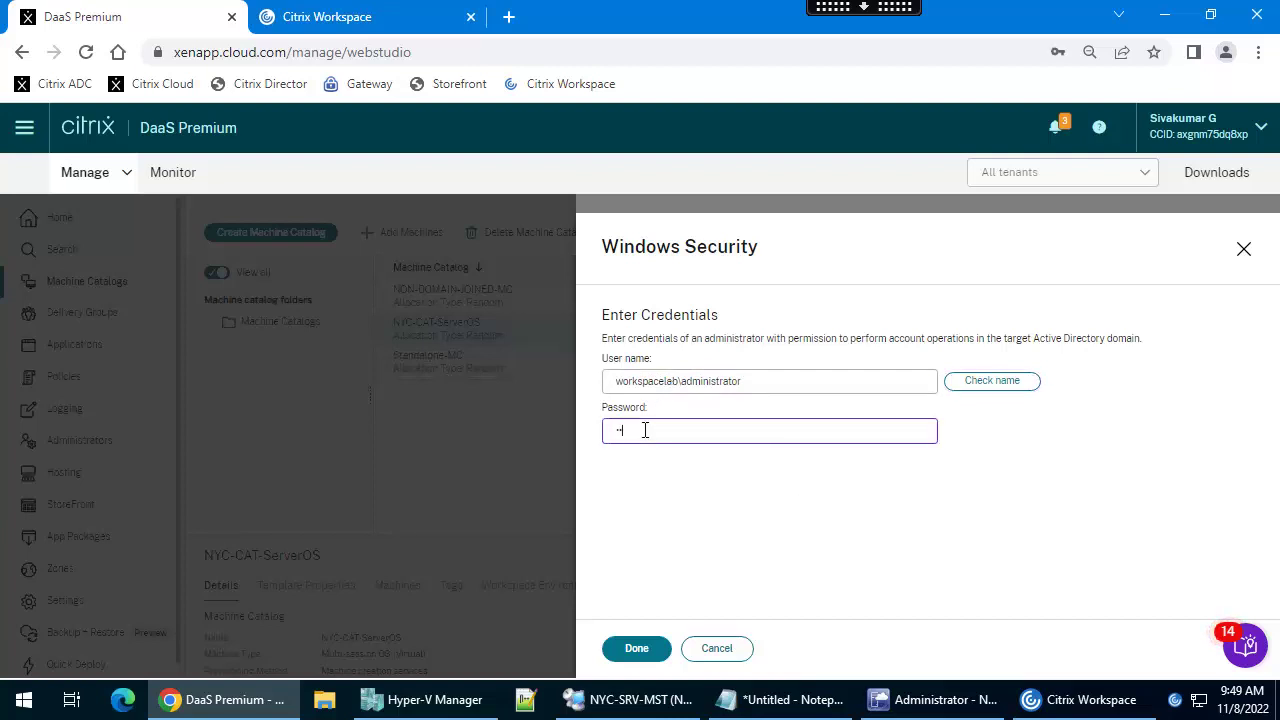
text(••••)
click(652, 644)
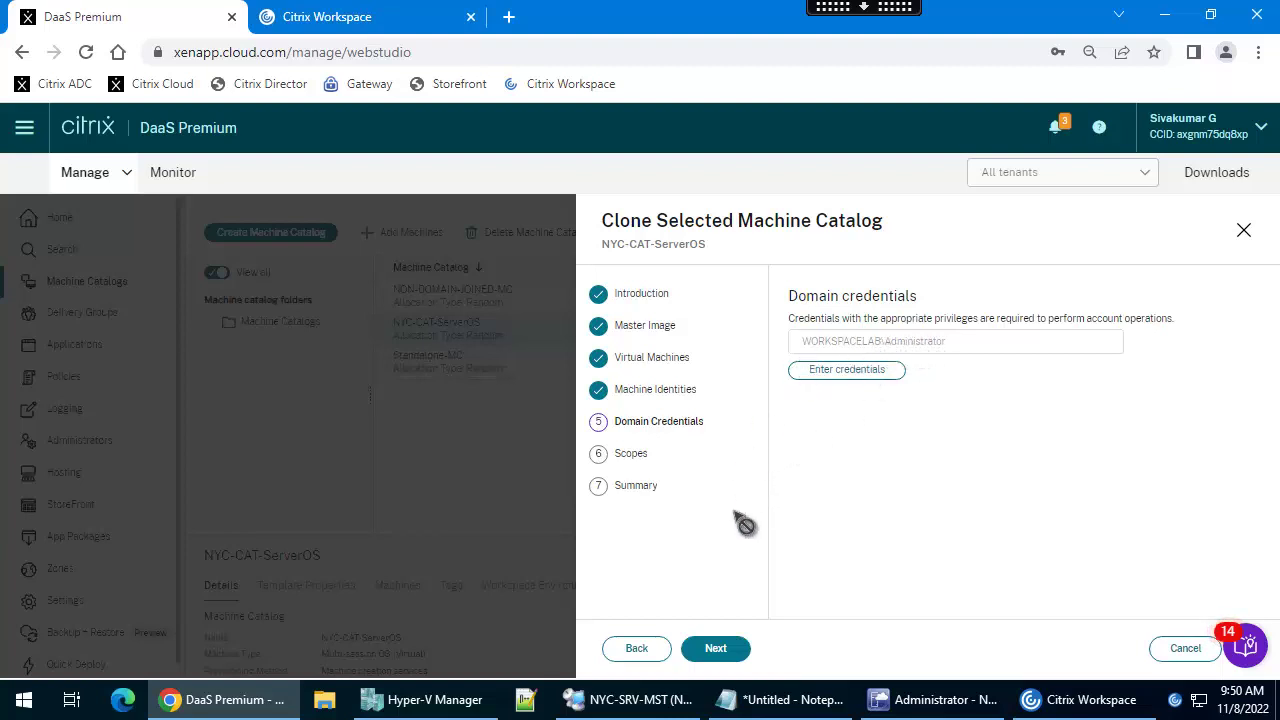
Step: Keep the default scope and finish creating the NYC-CAT-ServerOS Copy catalog
click(718, 650)
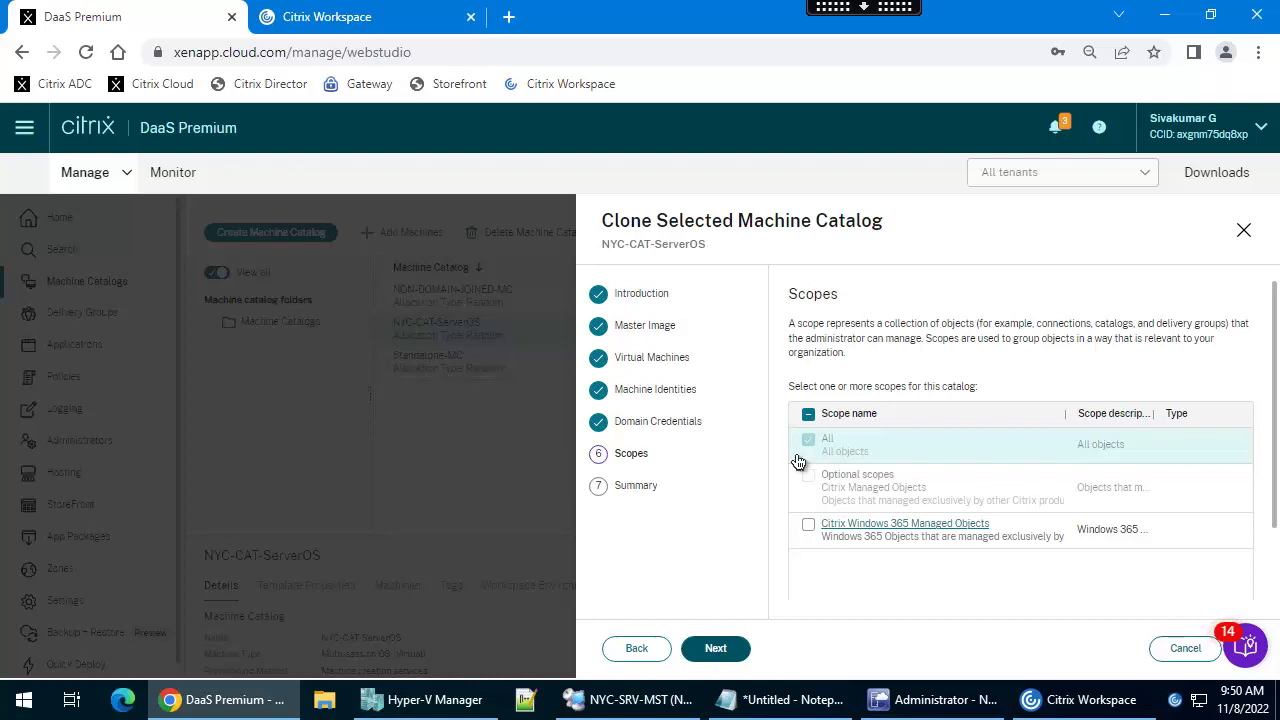
click(730, 651)
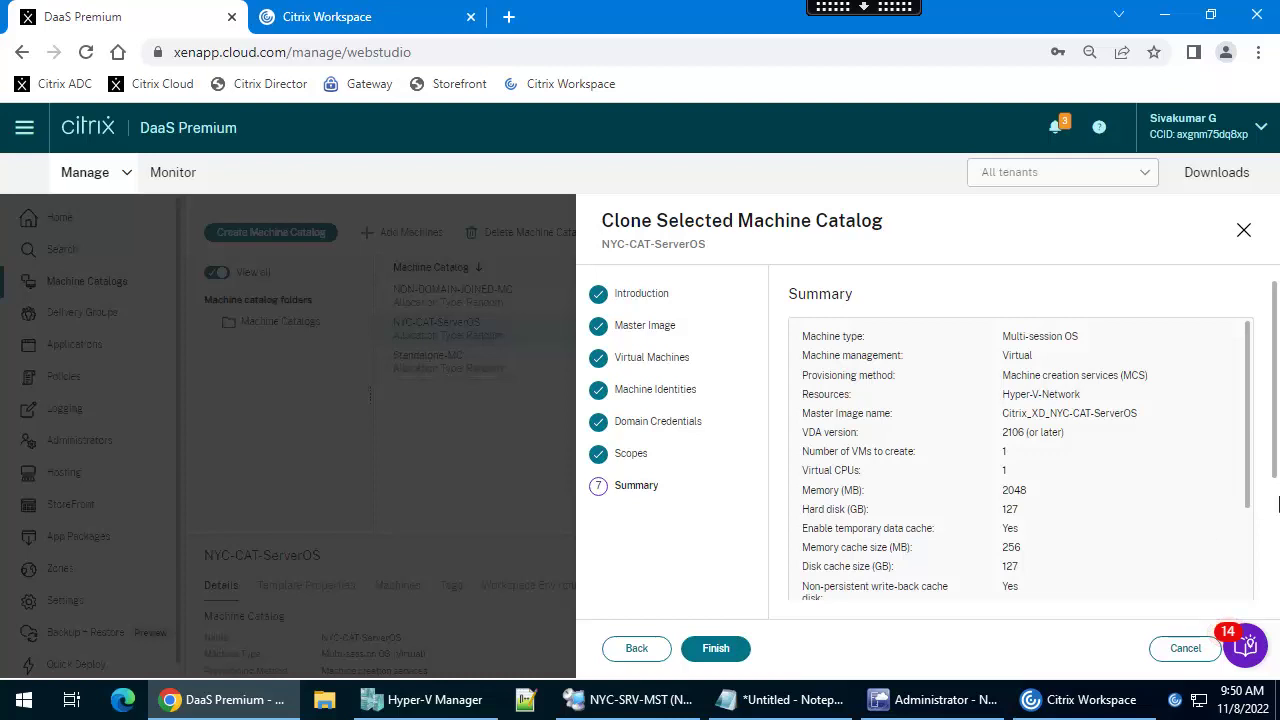
scroll(1270, 507, down, 3)
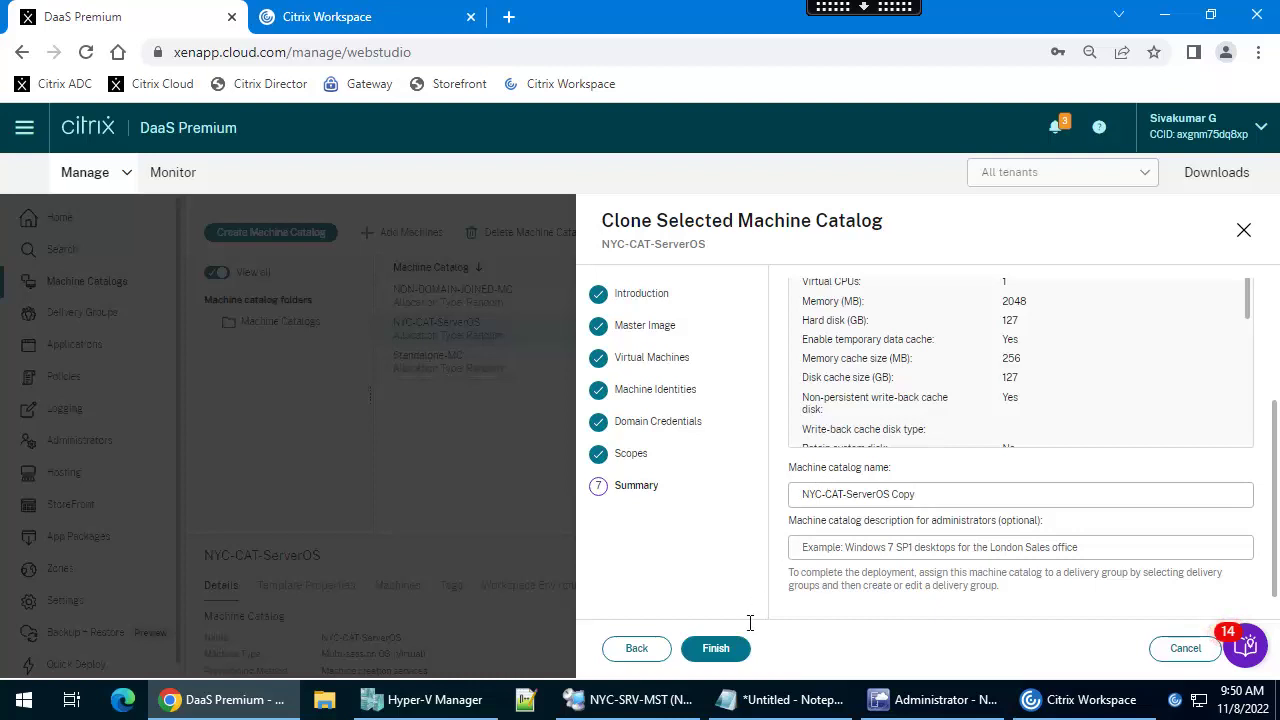
click(723, 655)
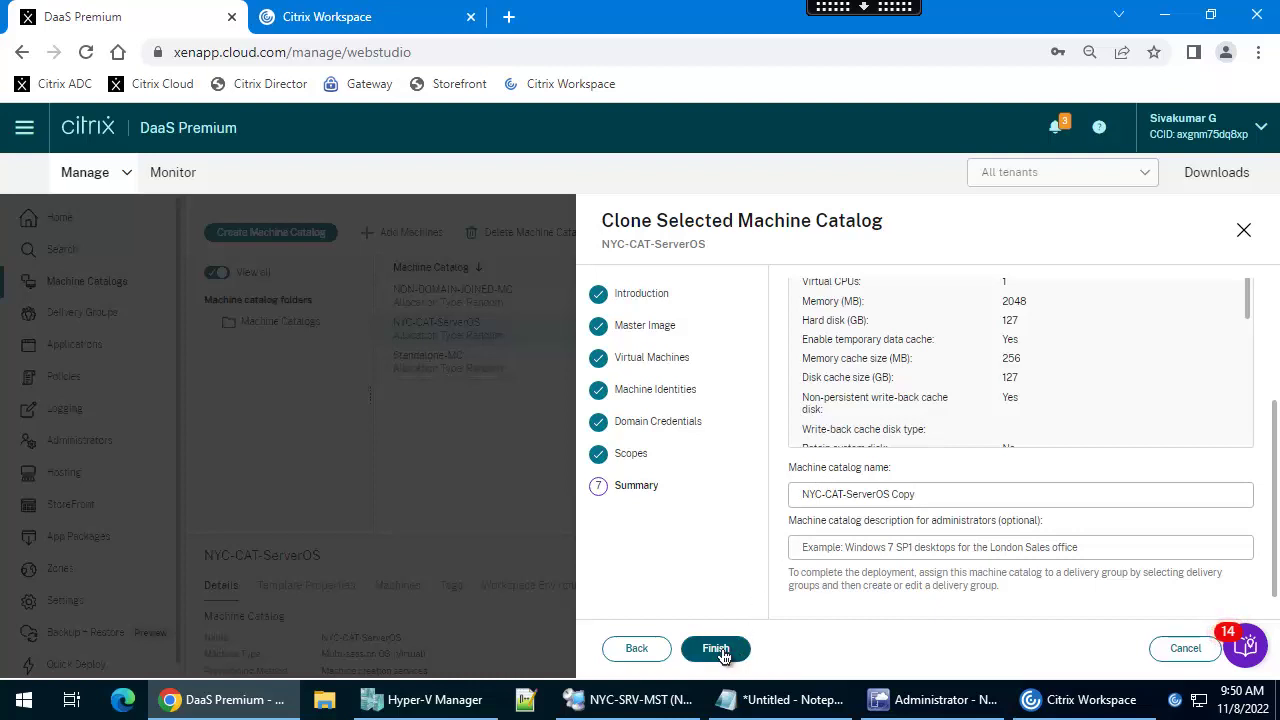